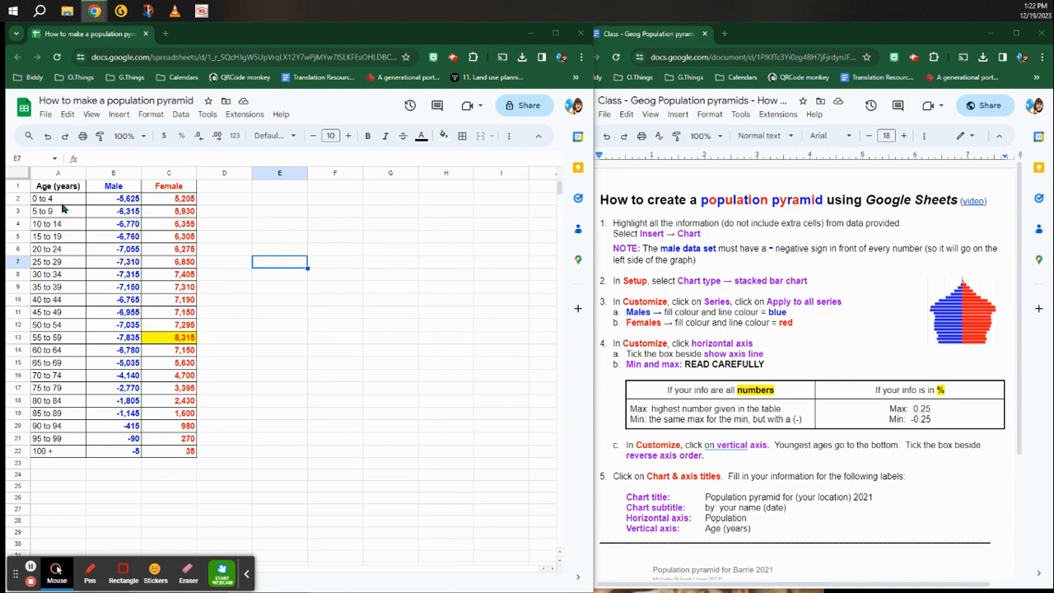
Insert a chart from the full age, male and female population data in A1:C22.
mouse_move(56, 187)
mouse_down()
mouse_move(132, 284)
mouse_move(172, 452)
mouse_up()
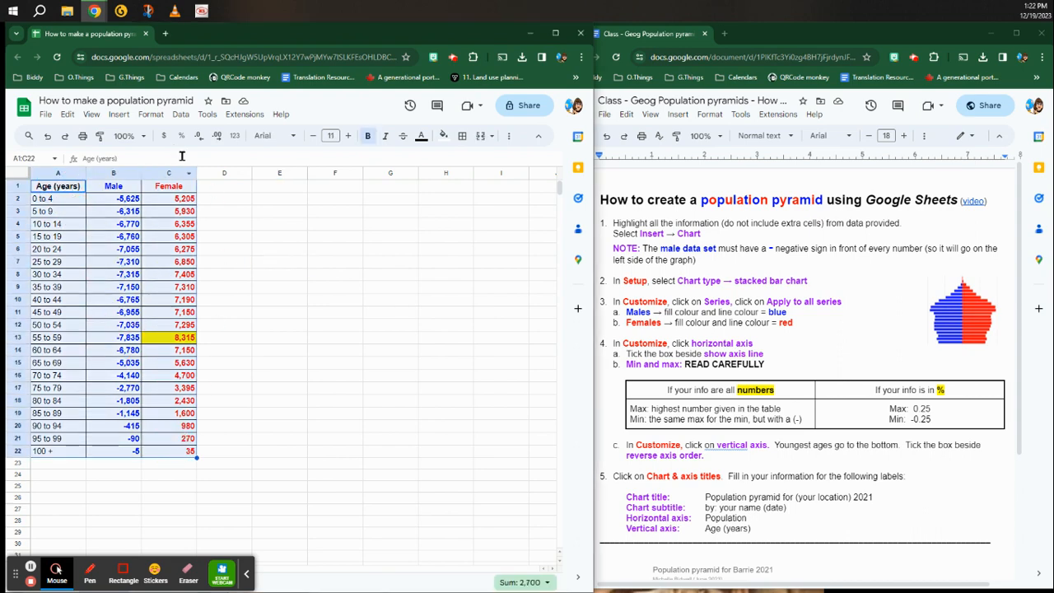
click(120, 115)
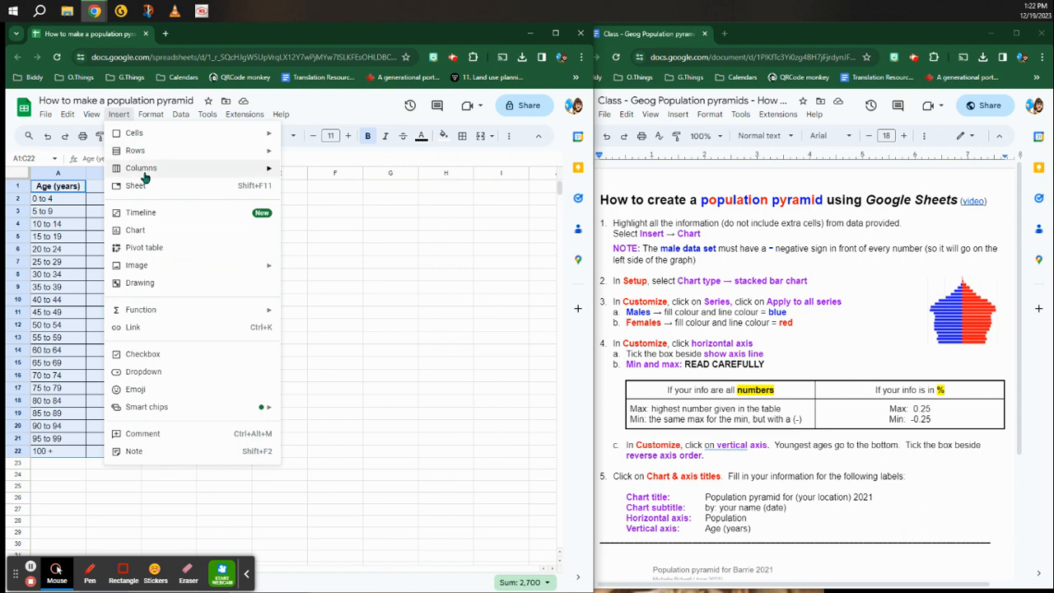
click(149, 234)
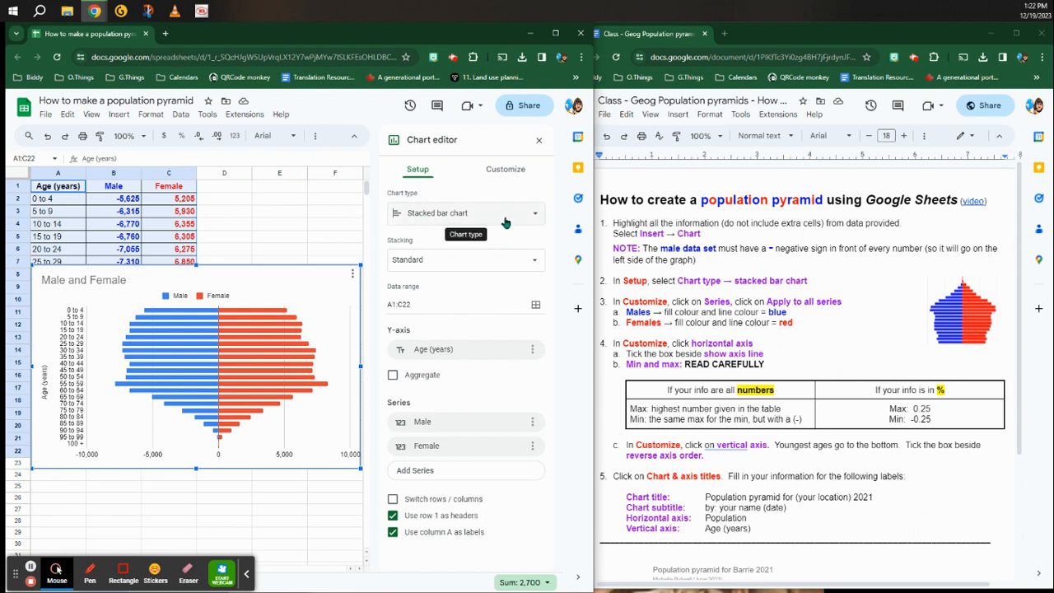
Set the Male series' fill colour and line colour to blue.
click(507, 172)
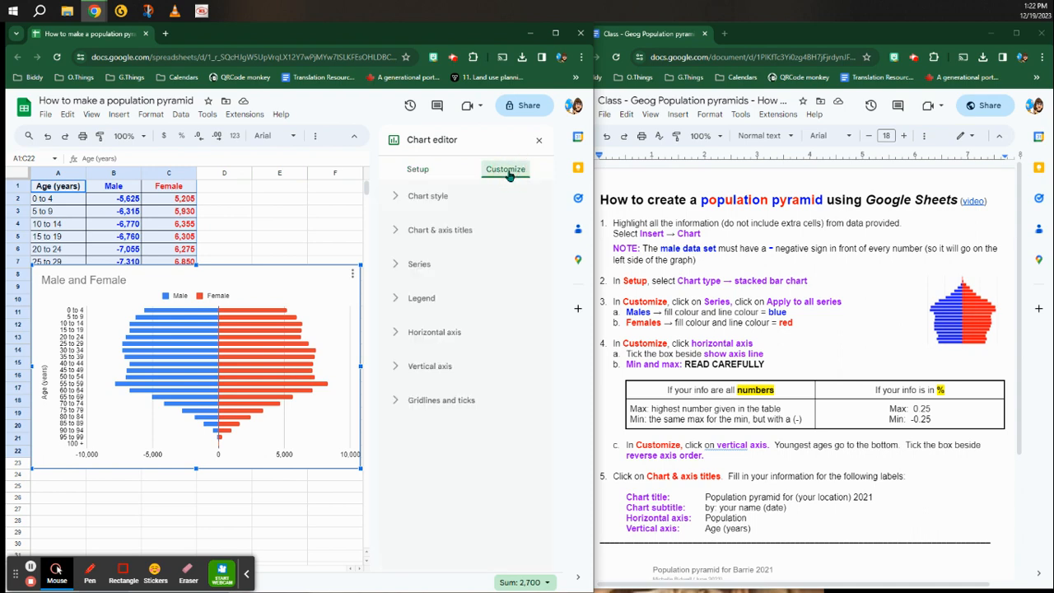
click(397, 265)
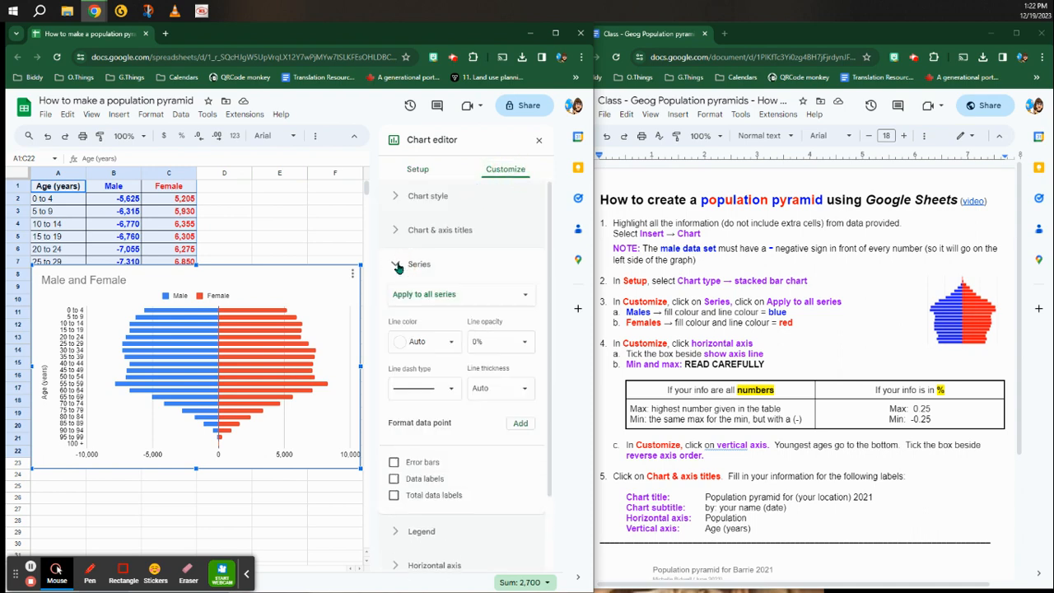
click(455, 301)
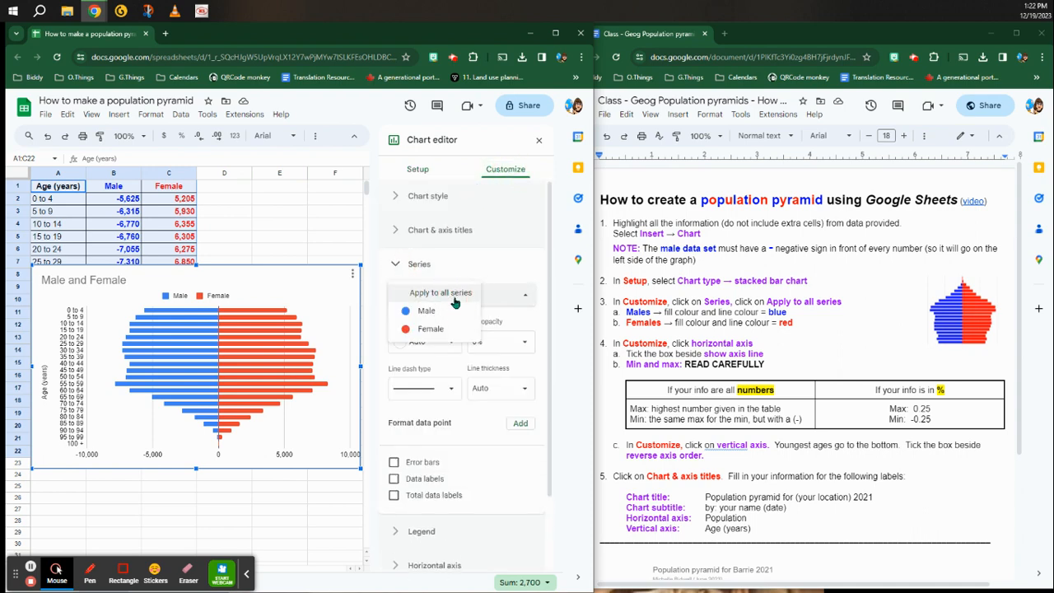
click(428, 313)
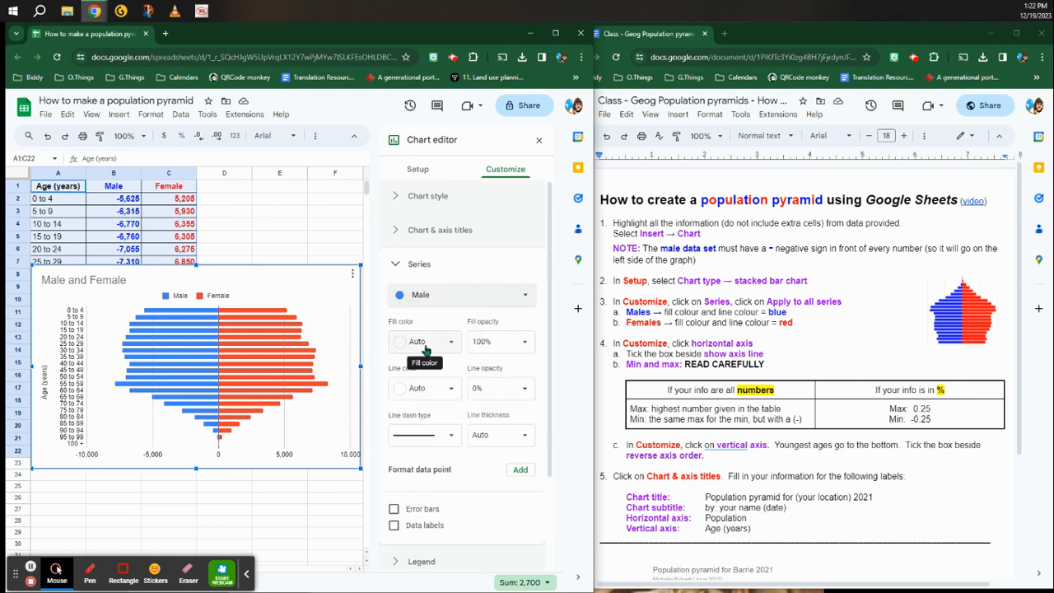
click(425, 350)
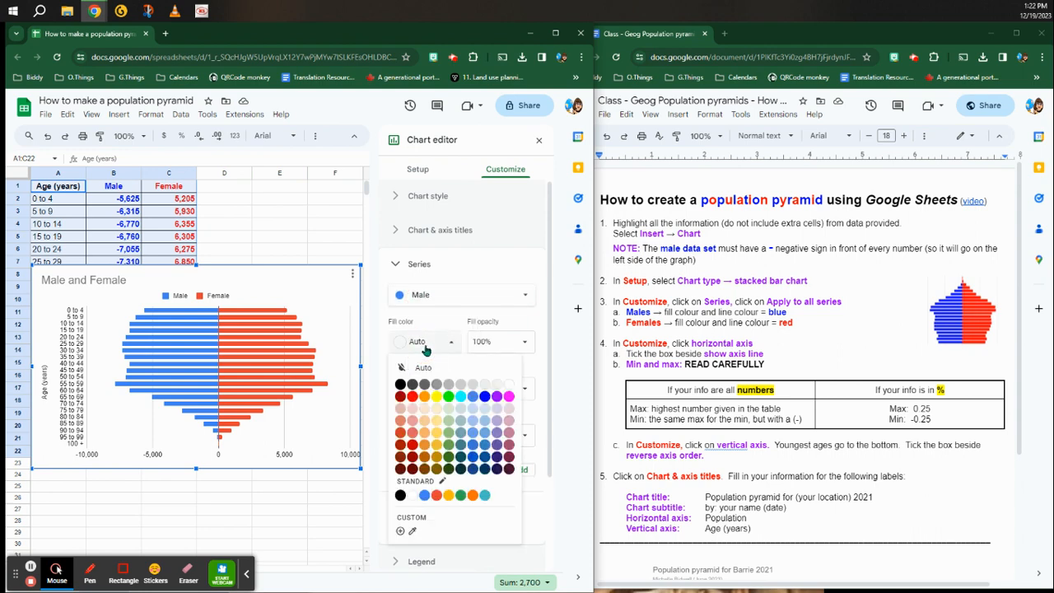
click(487, 396)
click(429, 393)
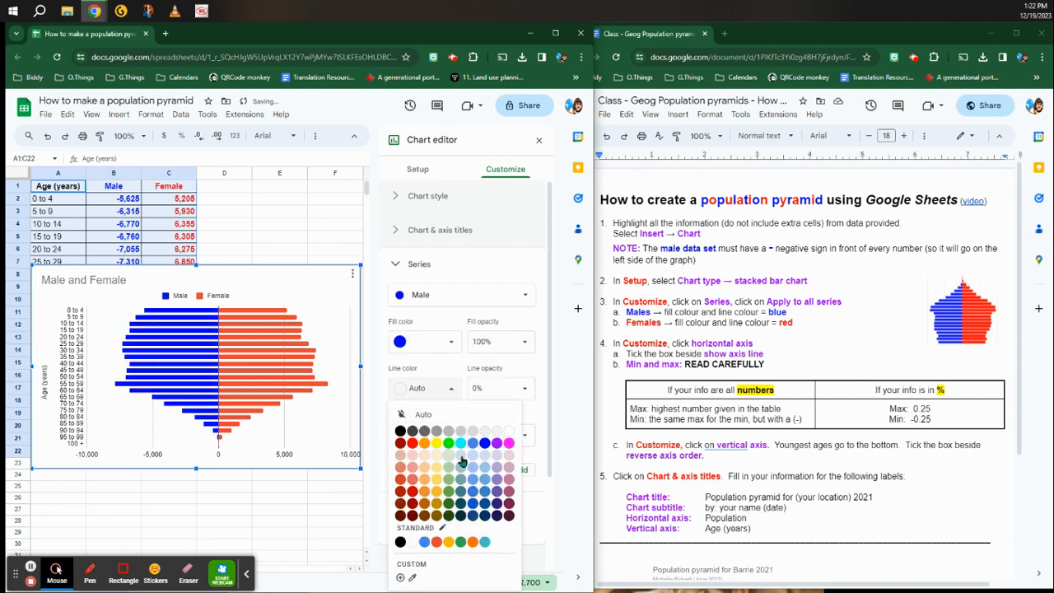
click(484, 445)
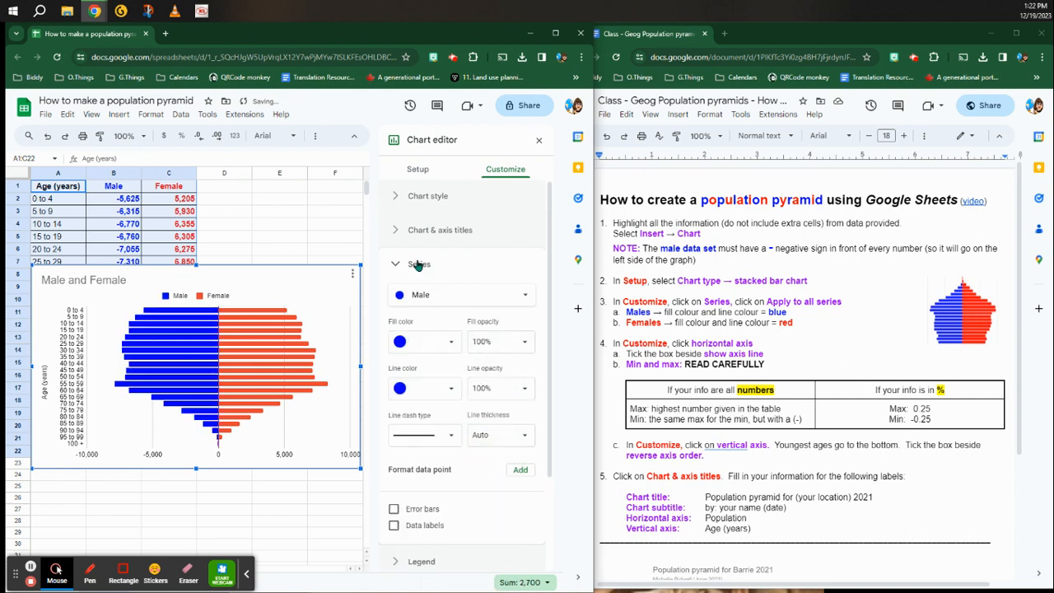
Set the Female series' fill colour and line colour to red.
click(428, 296)
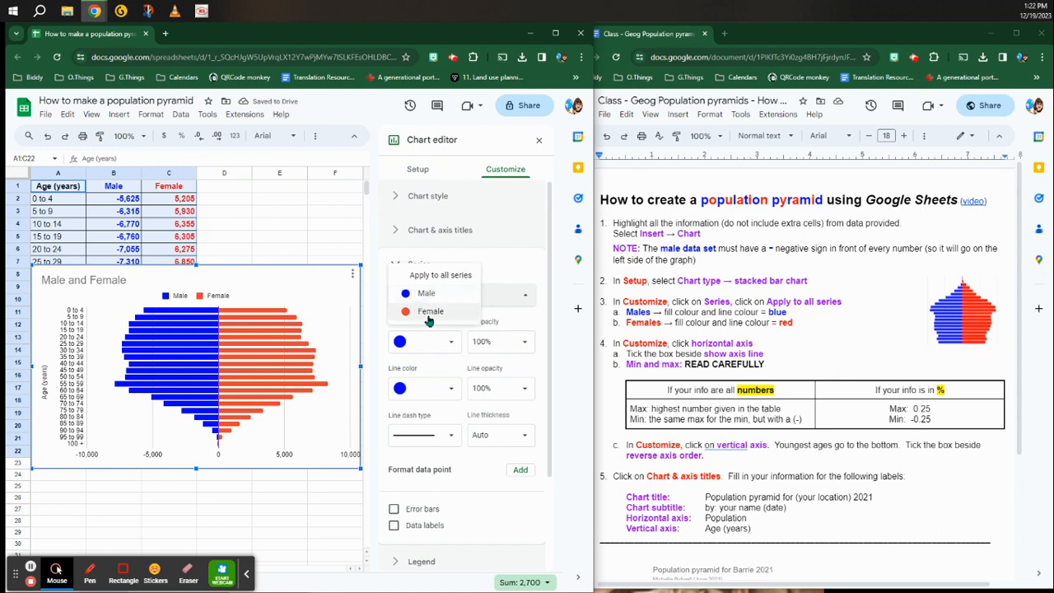
click(428, 318)
click(428, 345)
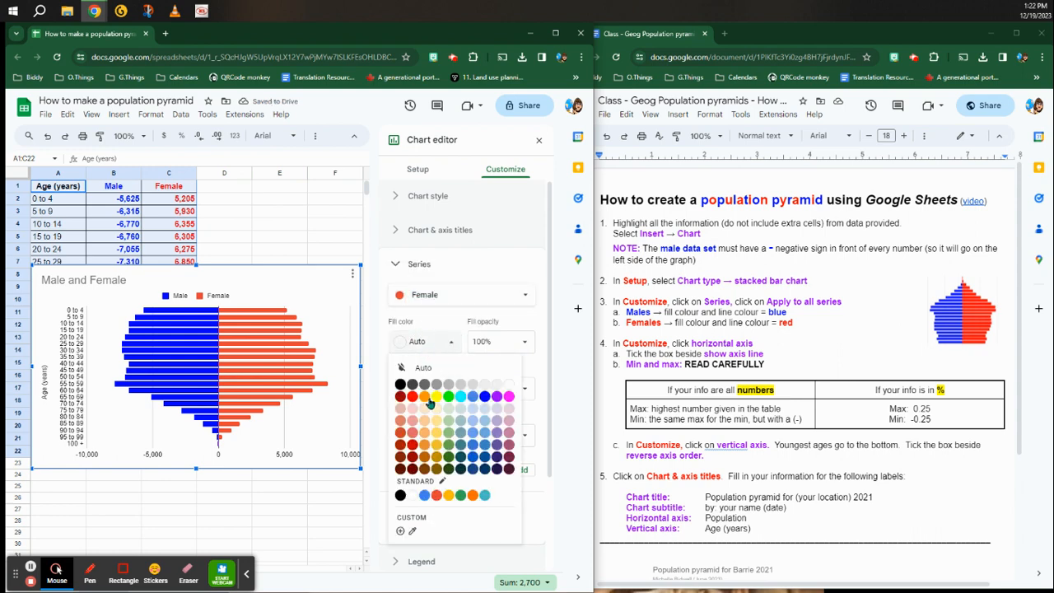
click(412, 396)
click(424, 389)
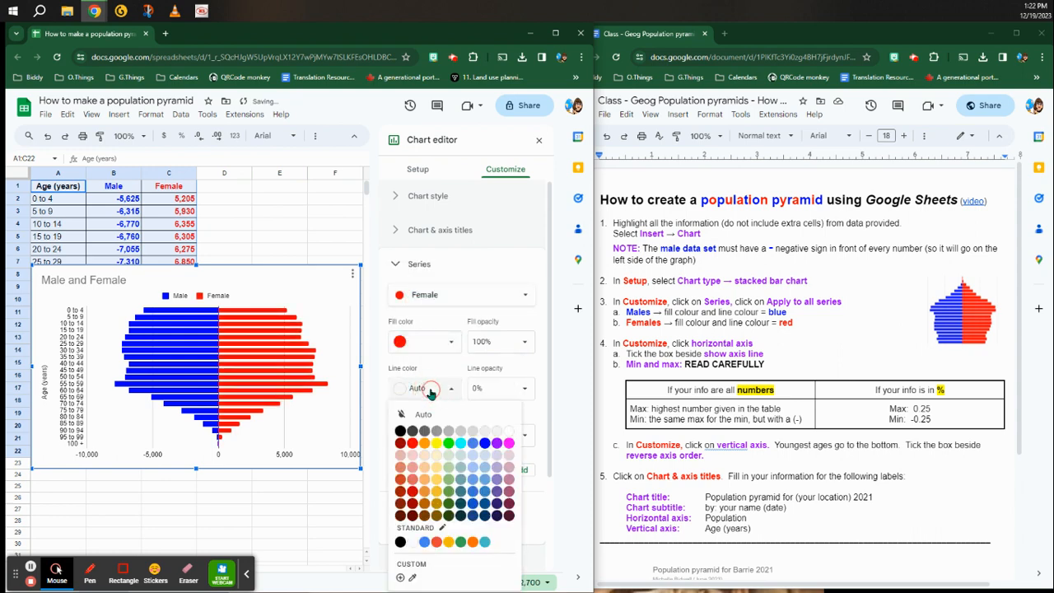
click(413, 443)
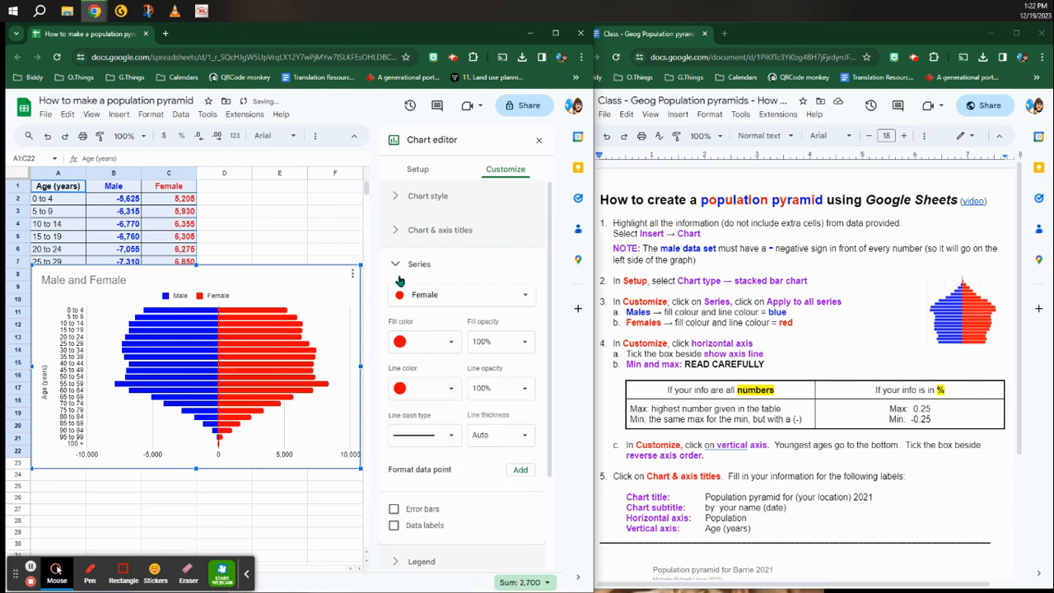
click(397, 264)
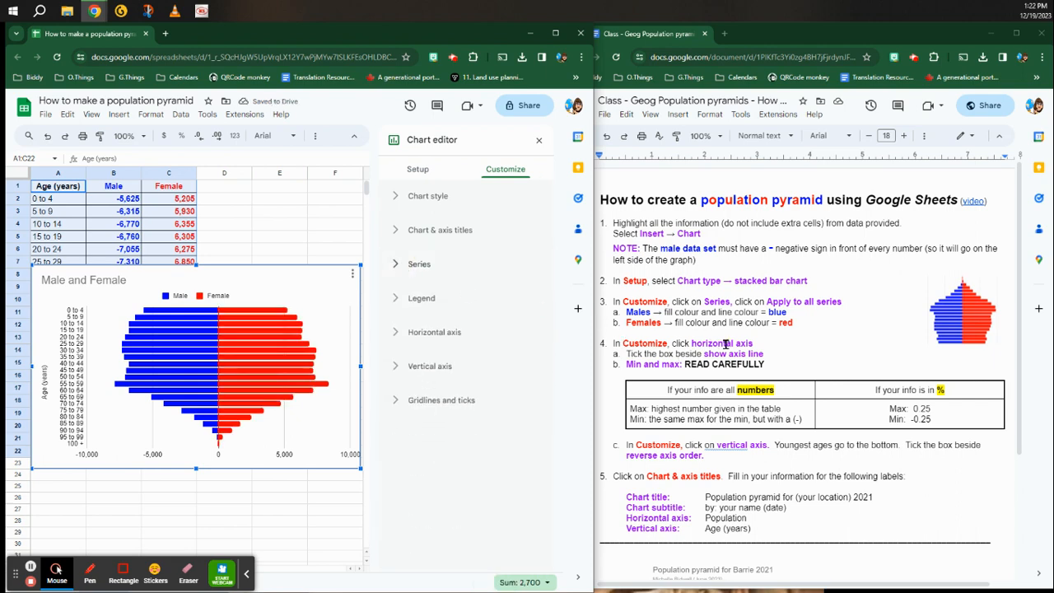
Show the axis line on the chart's horizontal axis.
click(392, 334)
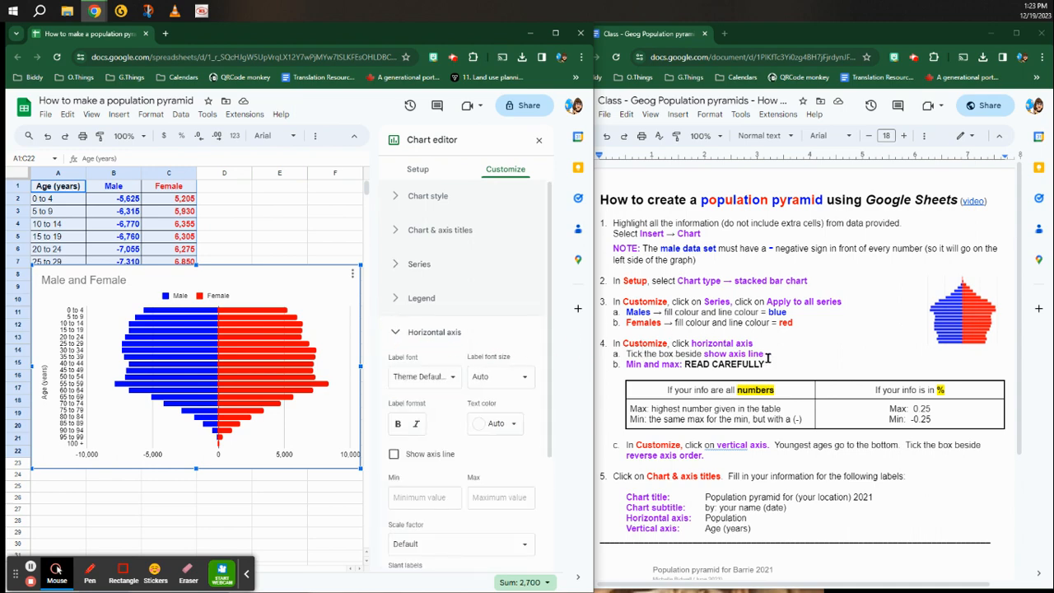
click(395, 453)
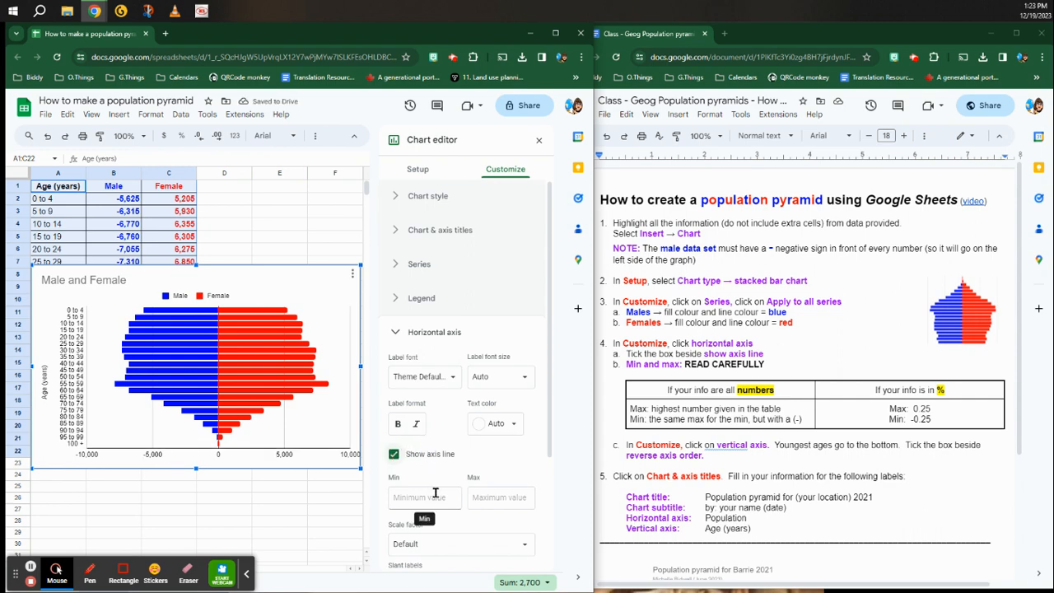
Move the chart below the data table to check the highest value in the Male and Female columns.
drag(265, 270, 319, 478)
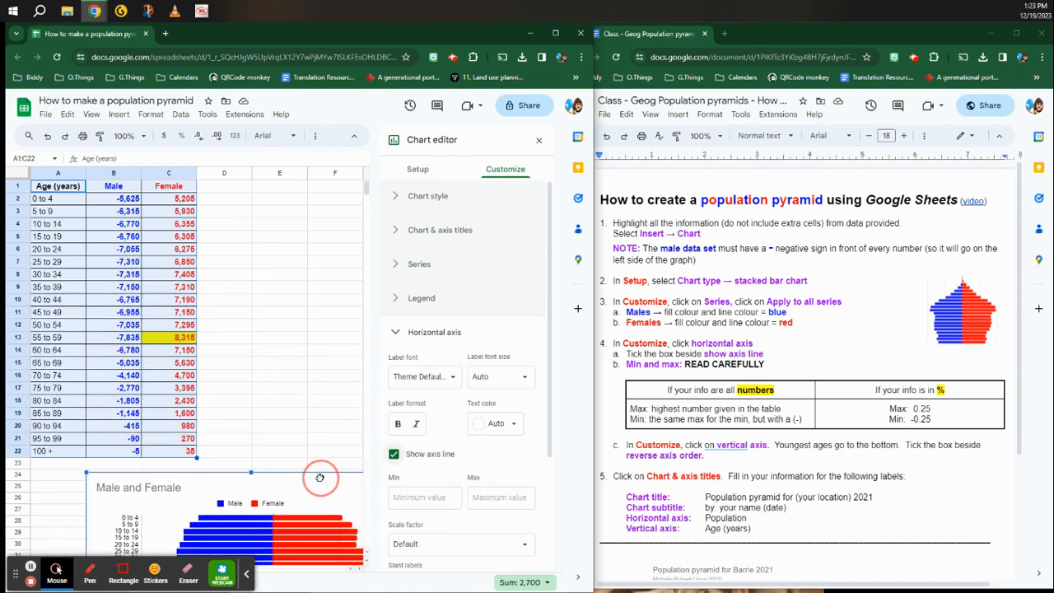
click(122, 326)
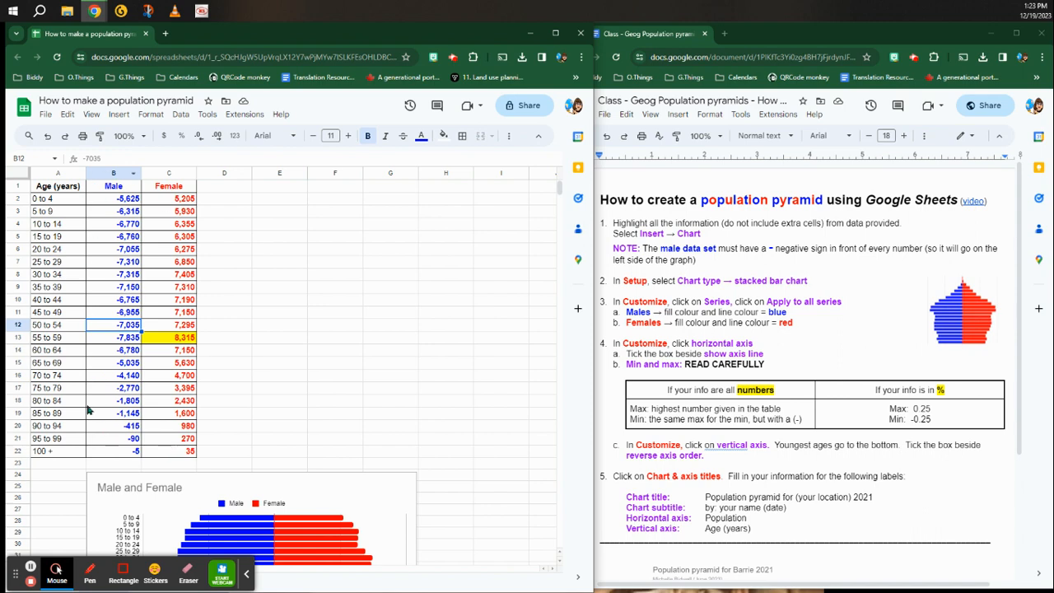
click(169, 340)
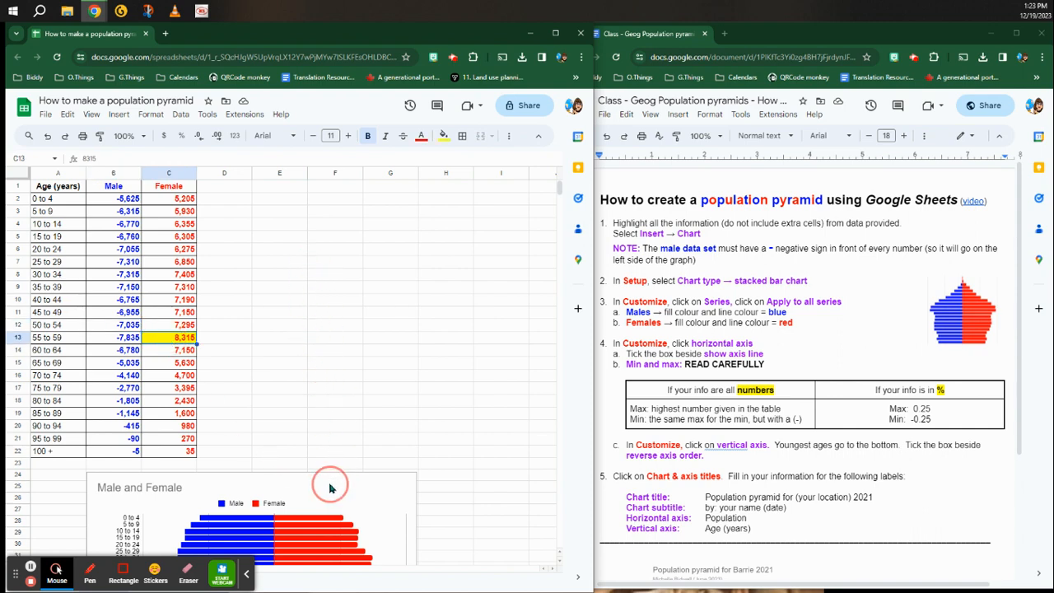
Move the chart up over the lower table rows, starting around row 10 in column A, and reopen it for editing.
scroll(331, 494, down, 3)
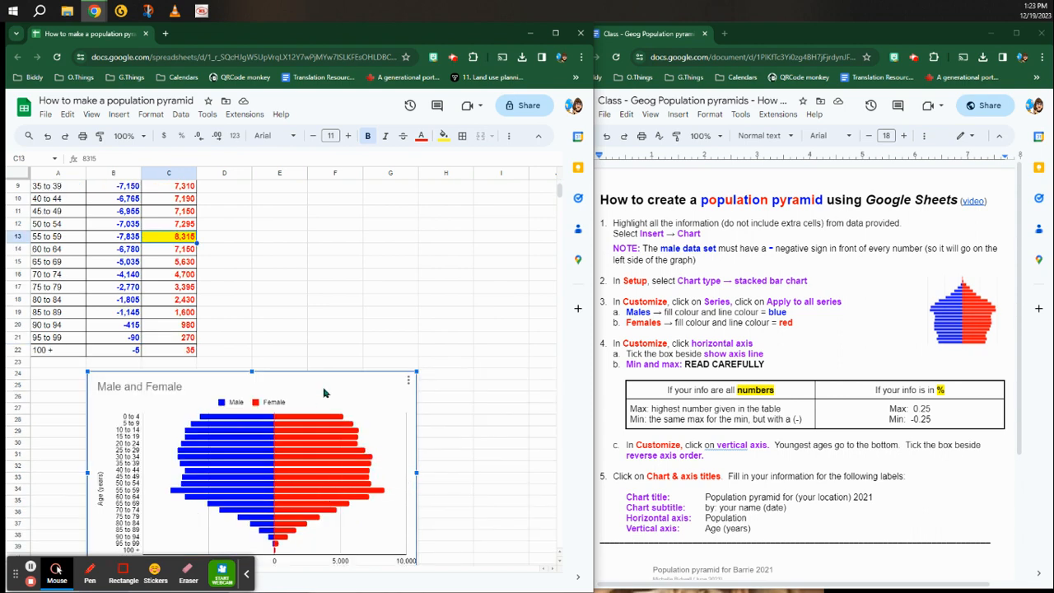
drag(326, 429, 259, 201)
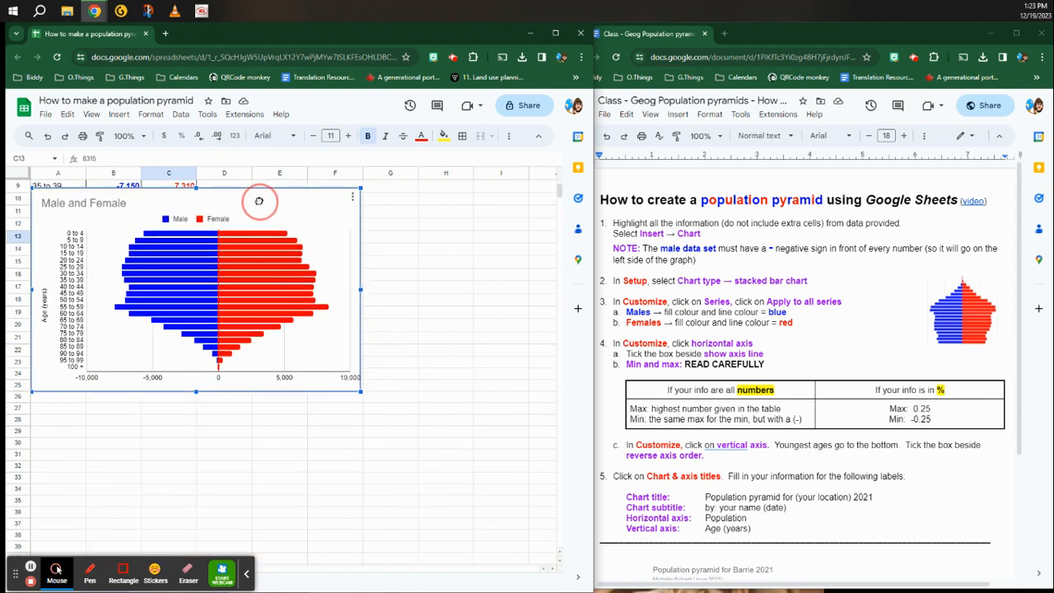
click(353, 198)
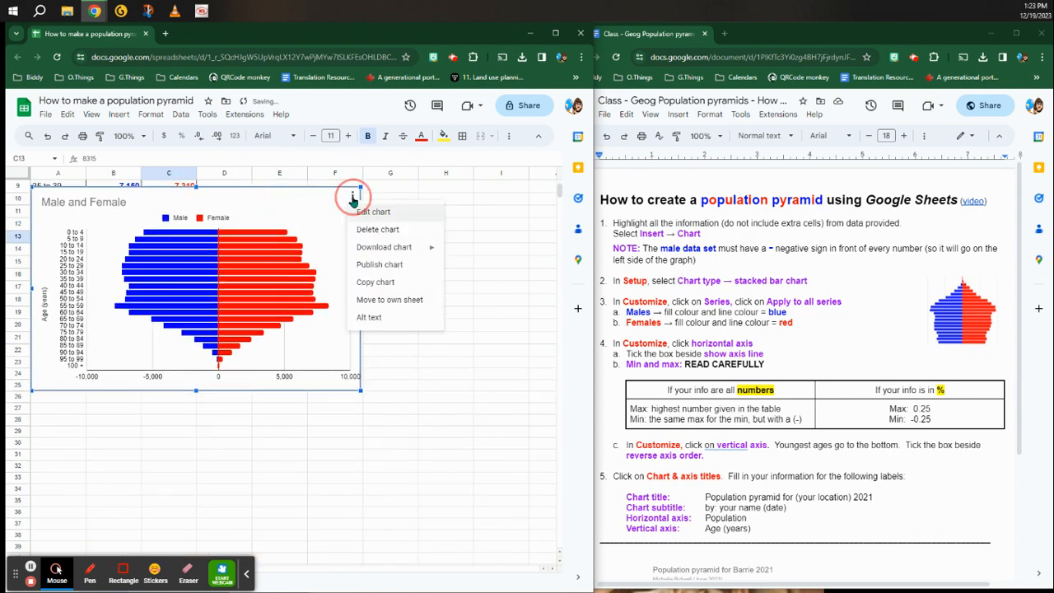
click(373, 212)
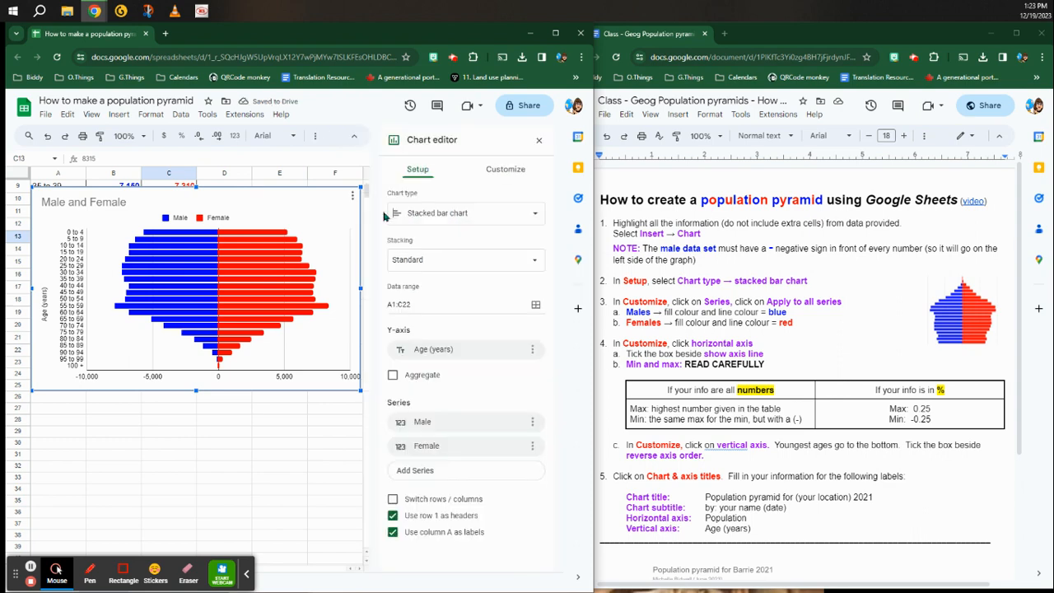
Set the horizontal axis minimum to -8500 and maximum to 8500.
click(504, 169)
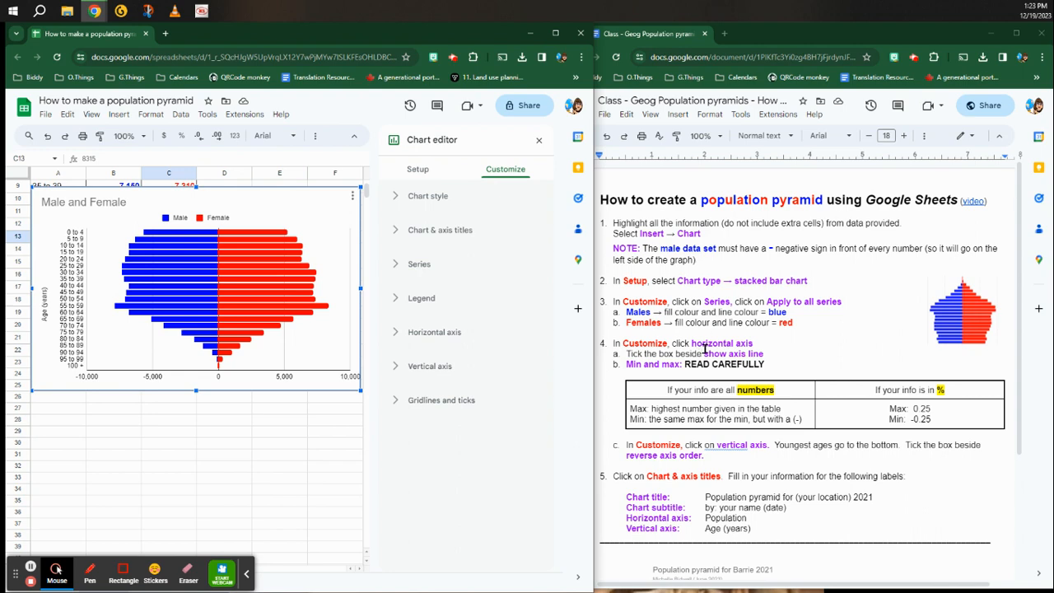
click(395, 336)
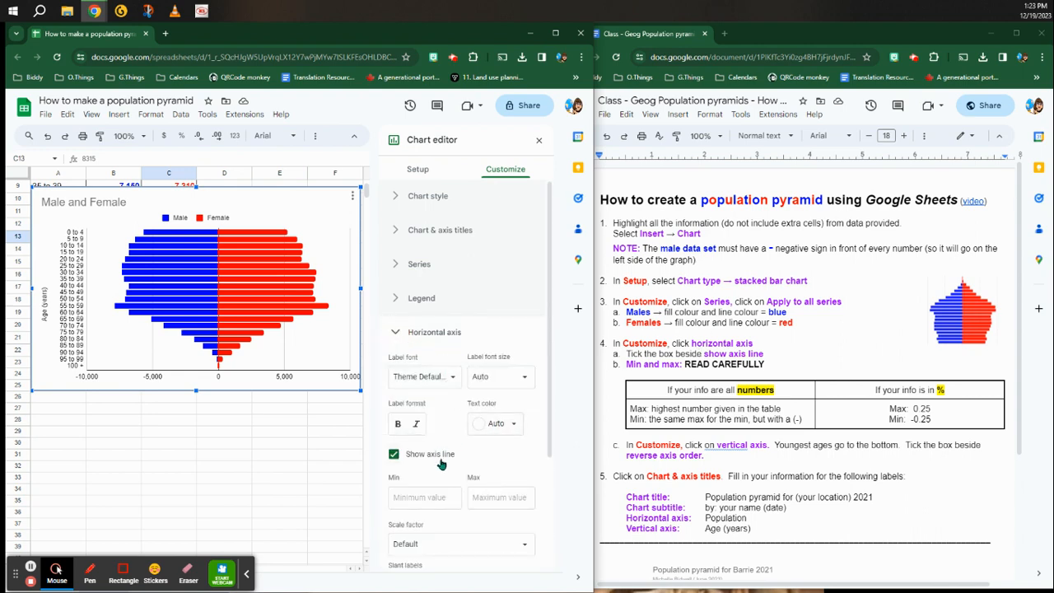
click(435, 494)
text(-85)
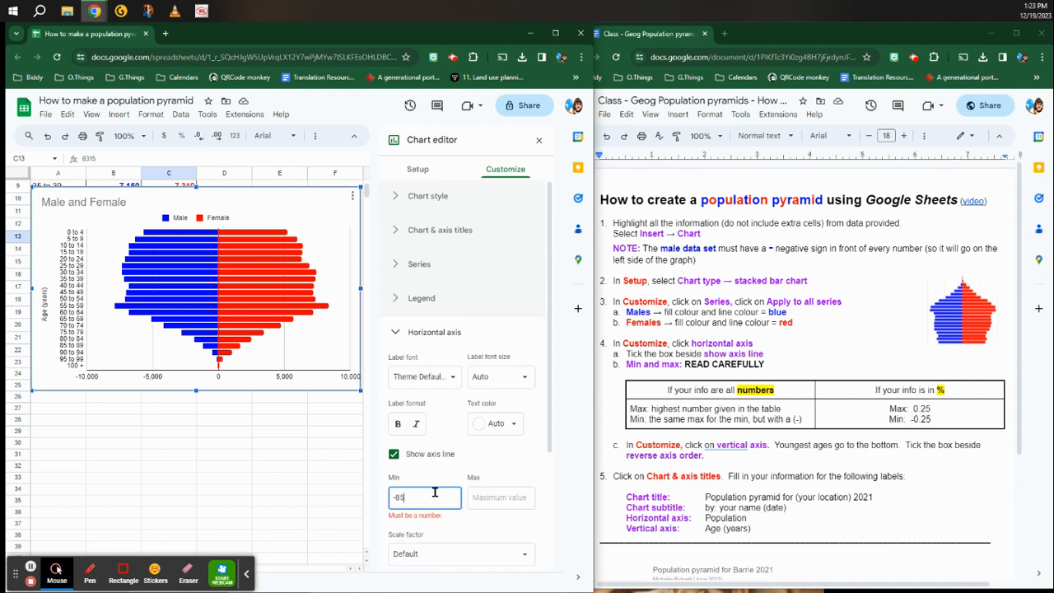
text(00)
click(482, 497)
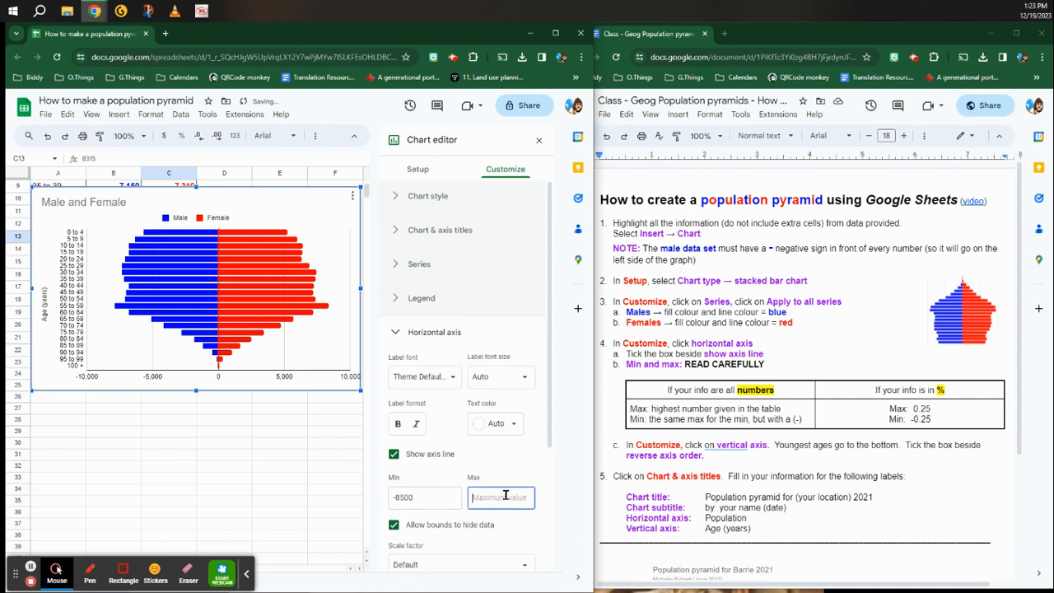
text(8500)
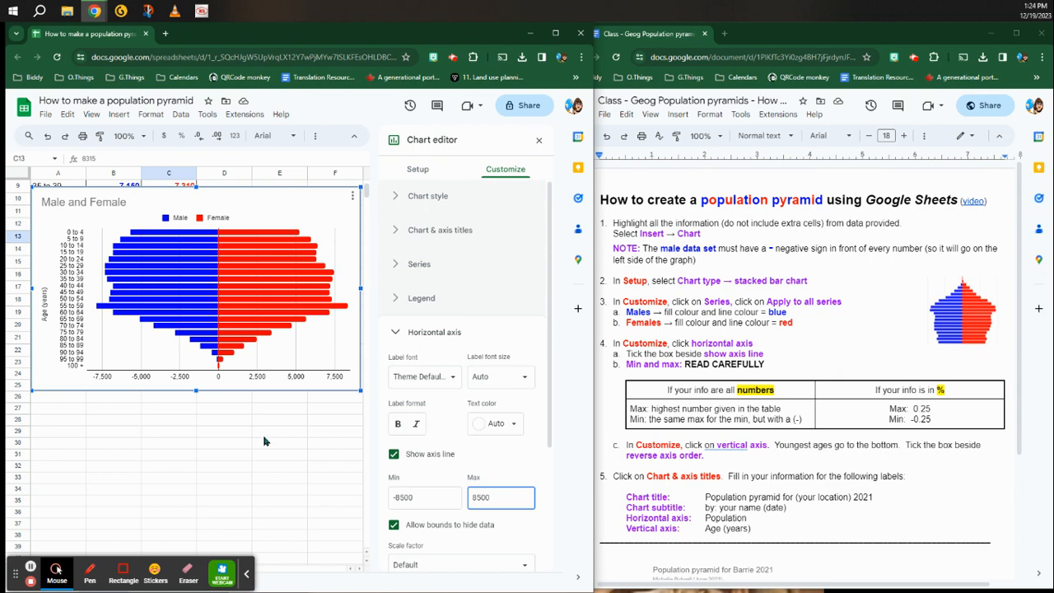
Reverse the vertical axis order so the youngest ages sit at the bottom of the chart.
click(396, 336)
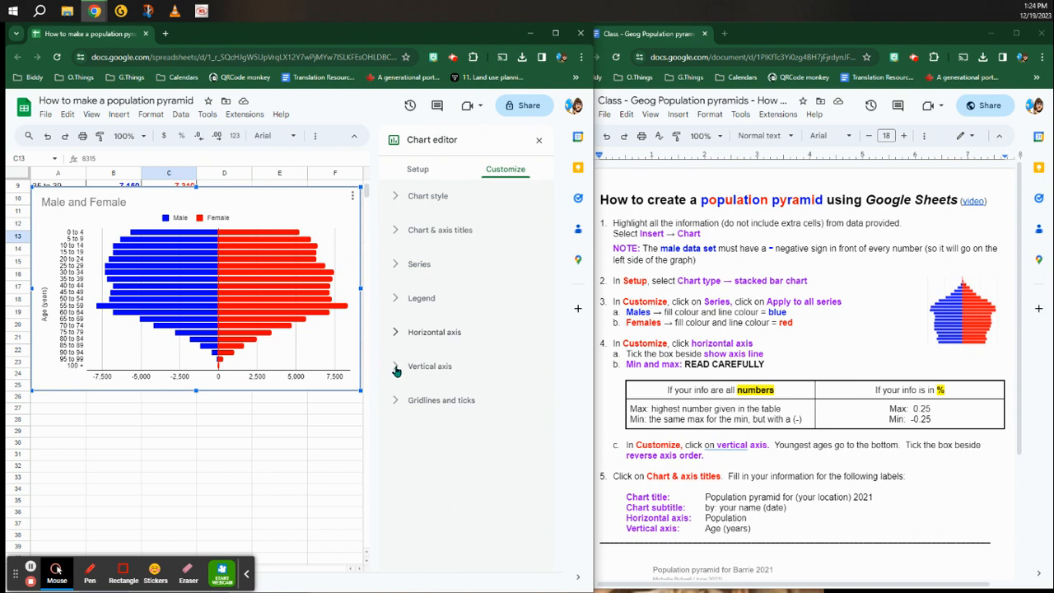
click(396, 368)
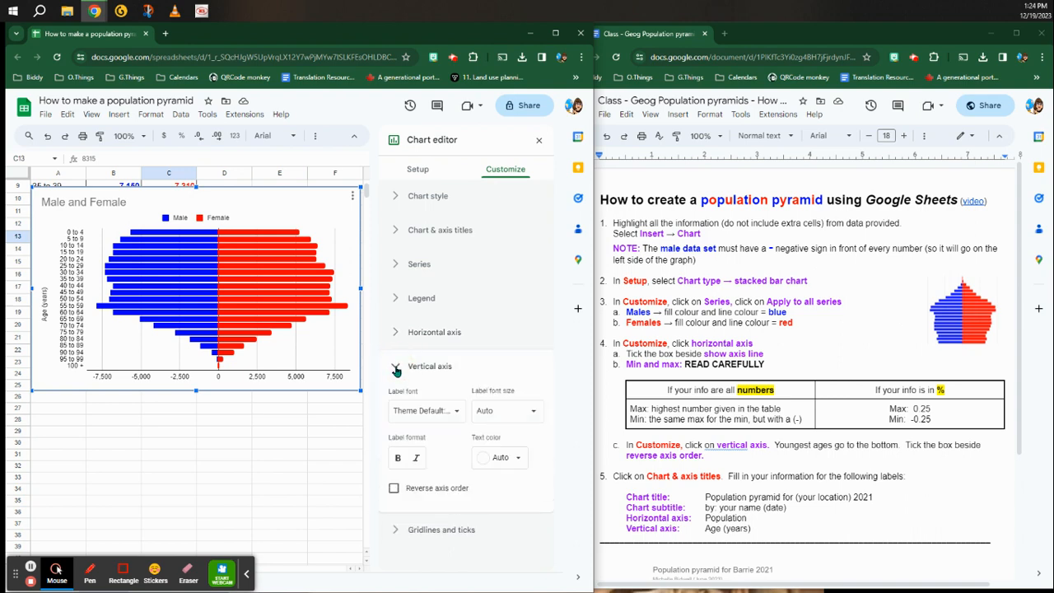
click(394, 488)
click(395, 489)
click(395, 489)
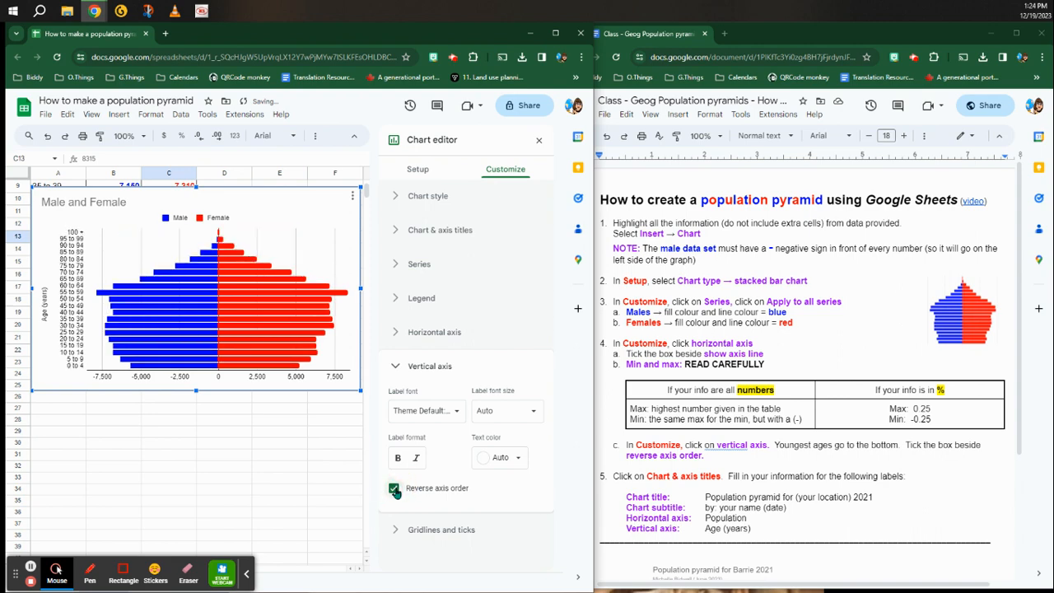
click(395, 488)
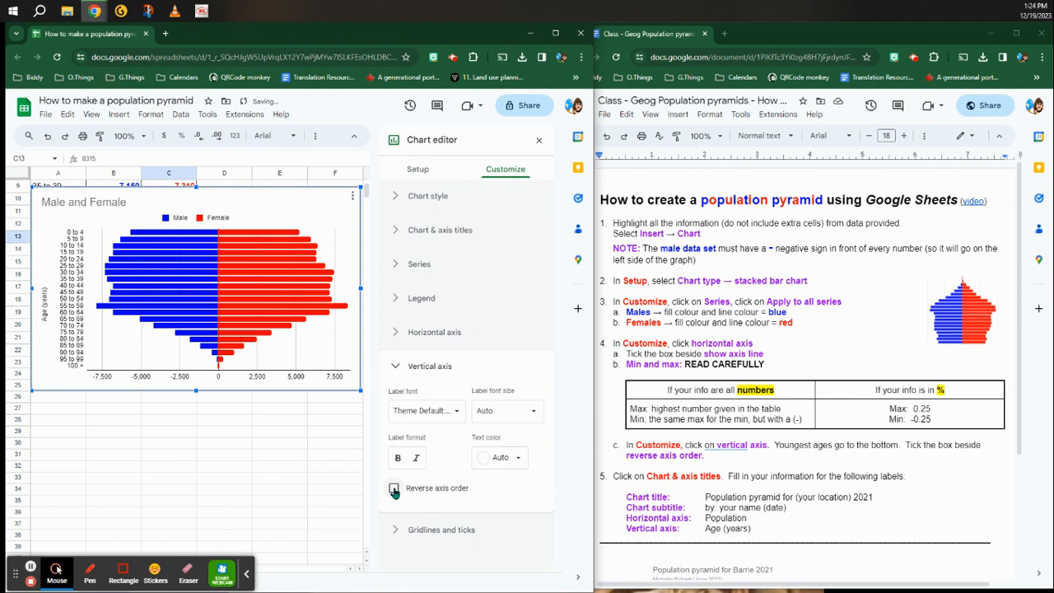
click(394, 488)
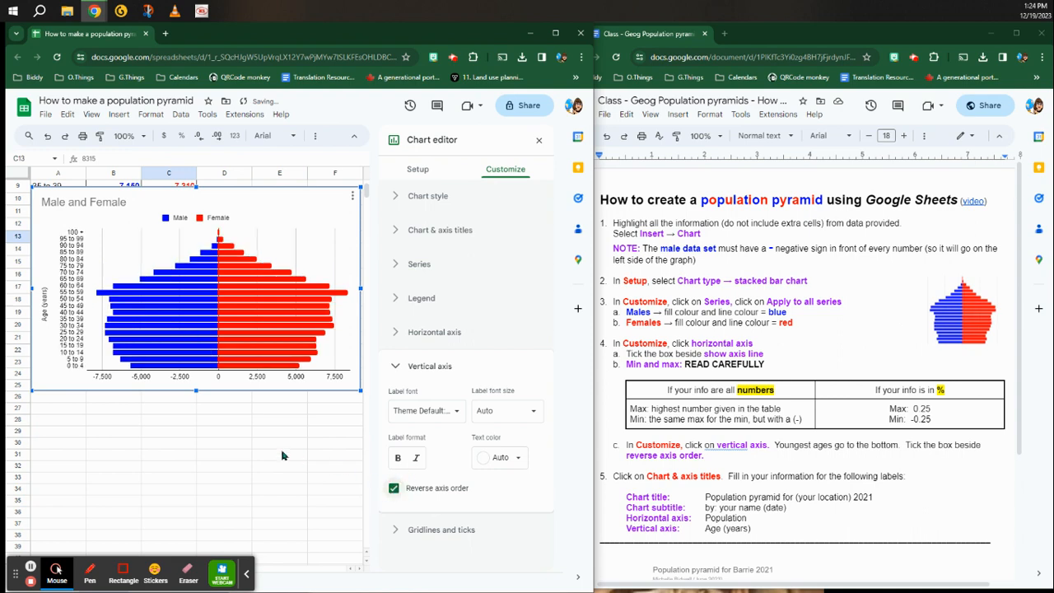
click(400, 367)
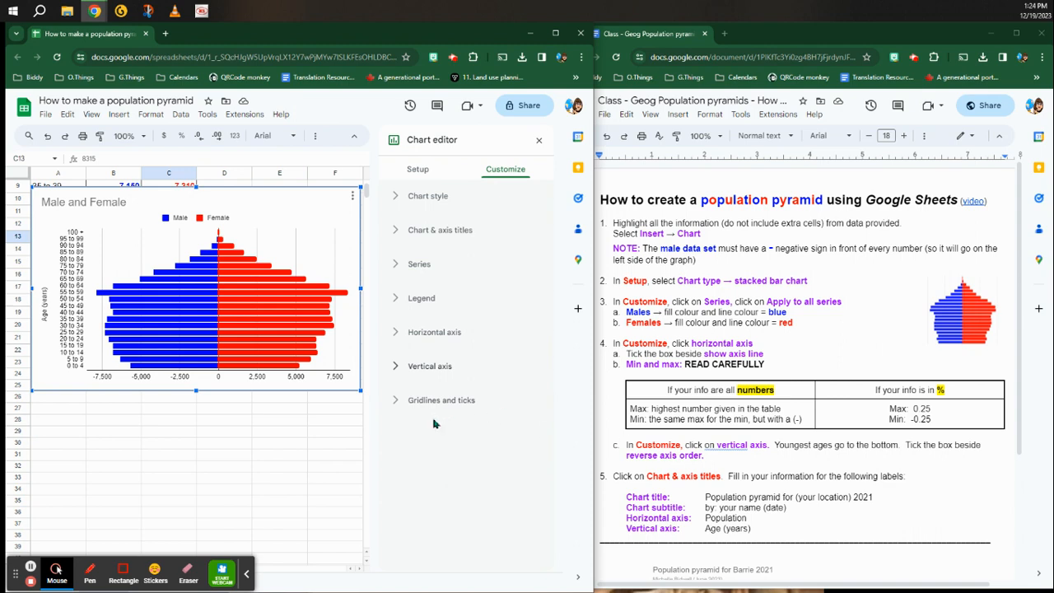
Change the chart title to "Population pyramid for Barrie (2021)".
click(398, 232)
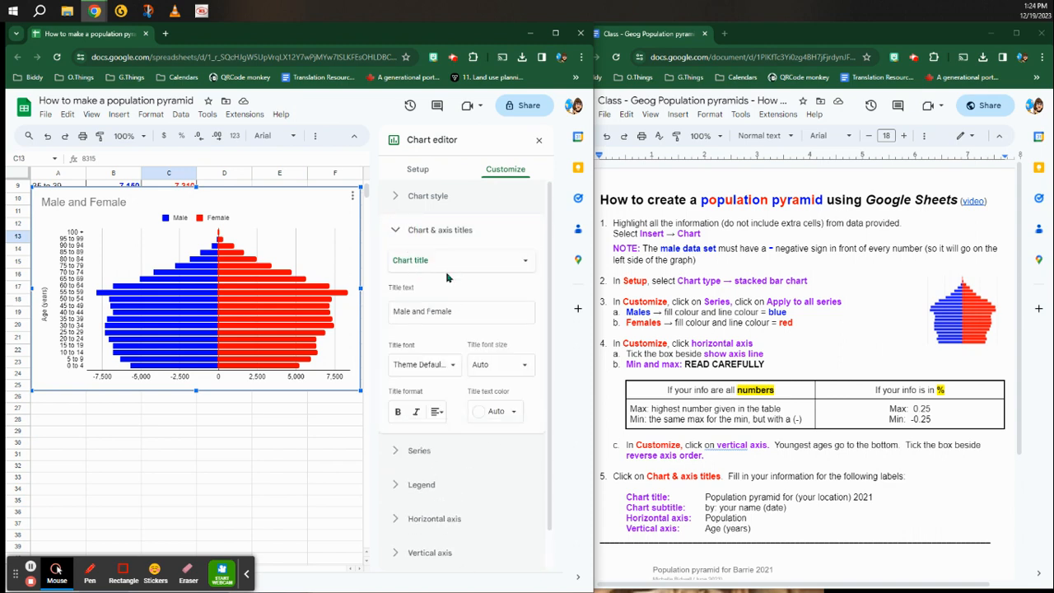
drag(451, 312, 292, 321)
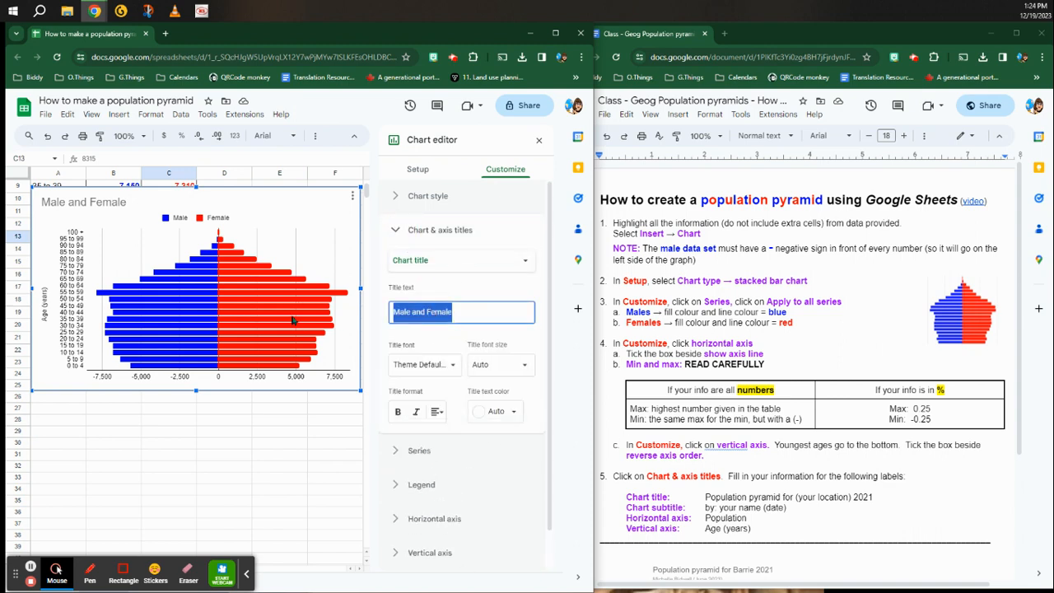
text(Pop)
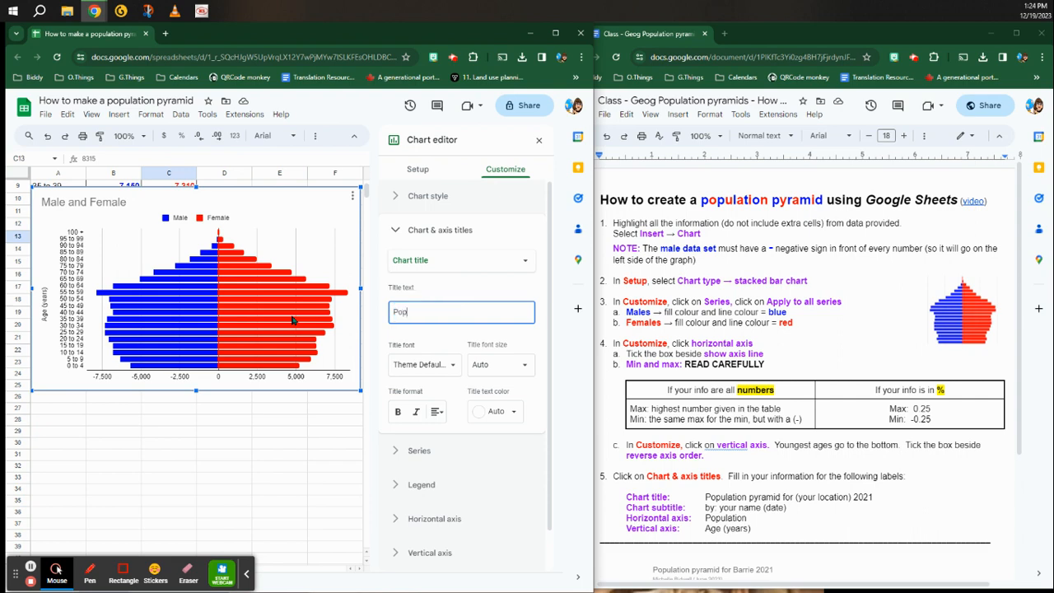
text(ulation)
text((2021)
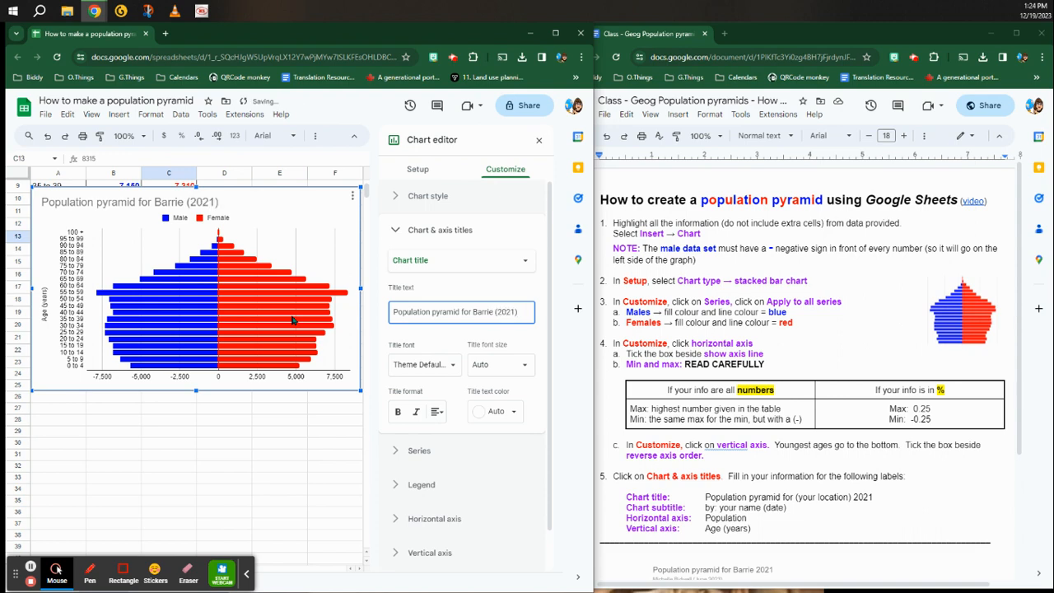
Add a chart subtitle reading "by:" followed by the author's full name and the date "(December 19, 2023)".
click(437, 265)
click(434, 275)
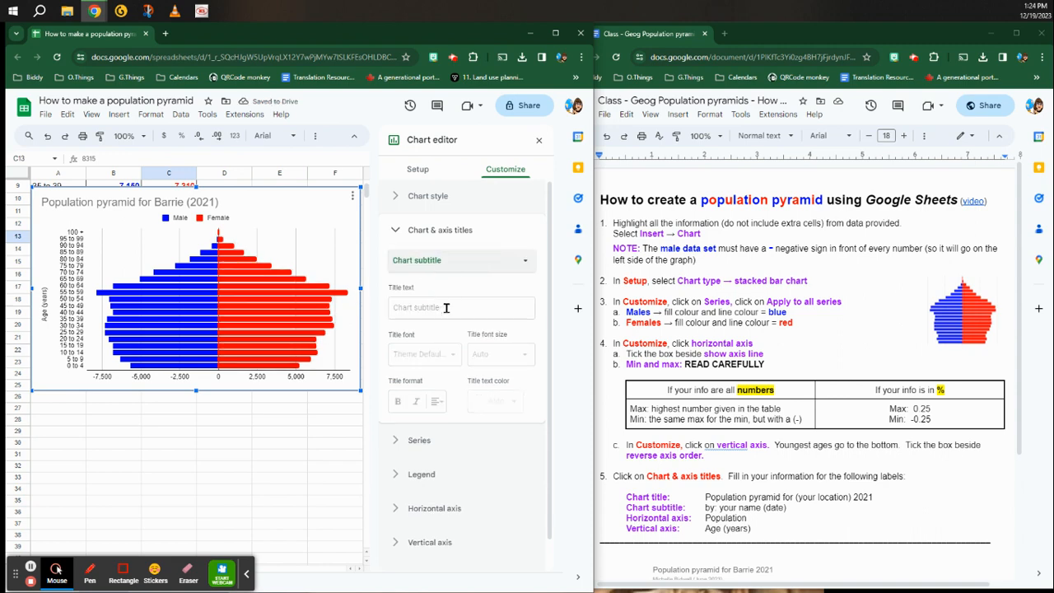
click(450, 309)
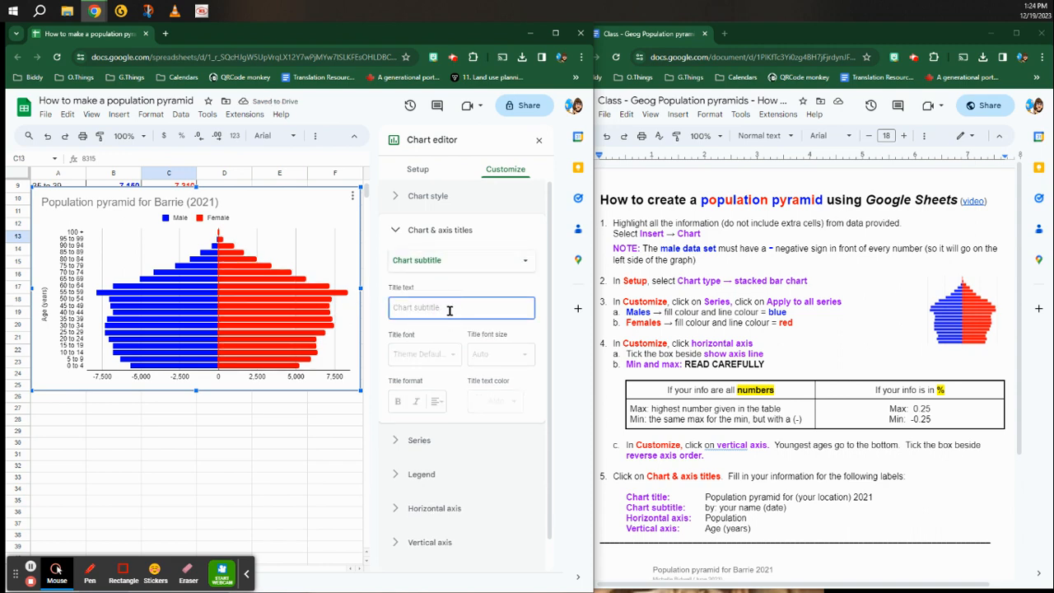
text(by)
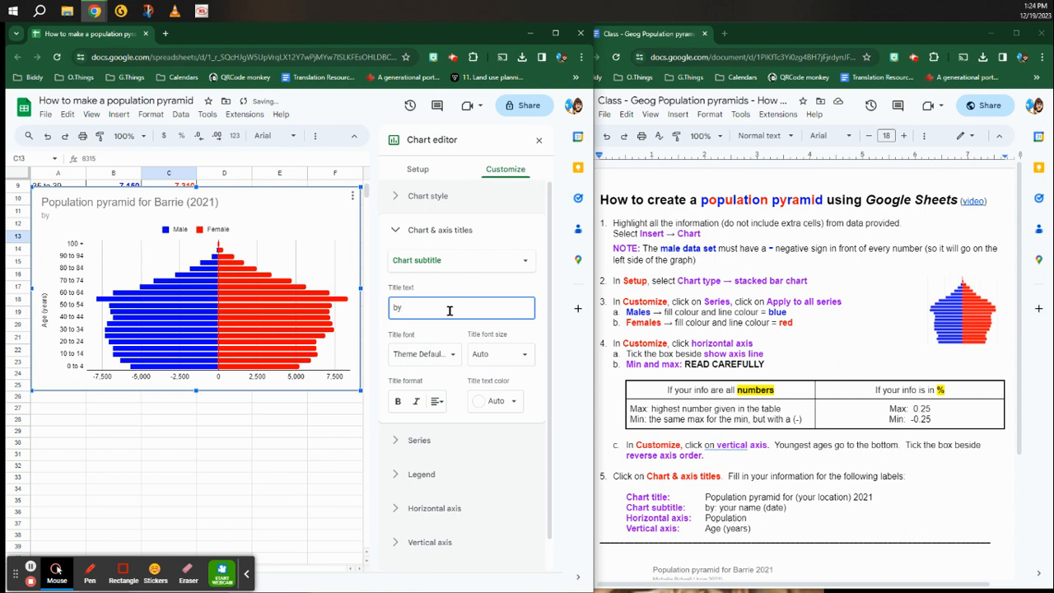
text(L Michelle Bidwell (December)
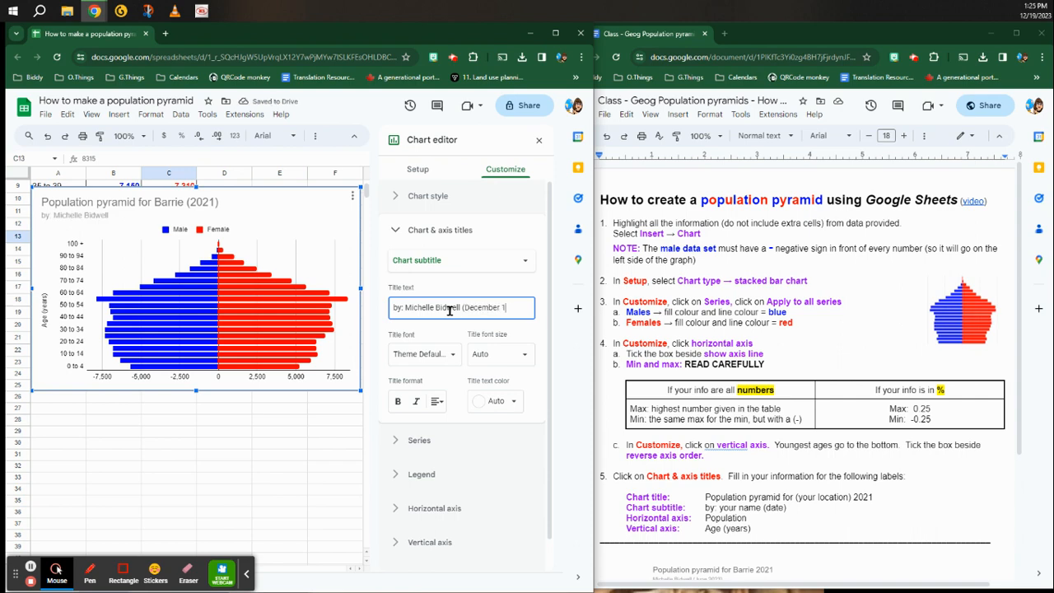
text(19, 2023))
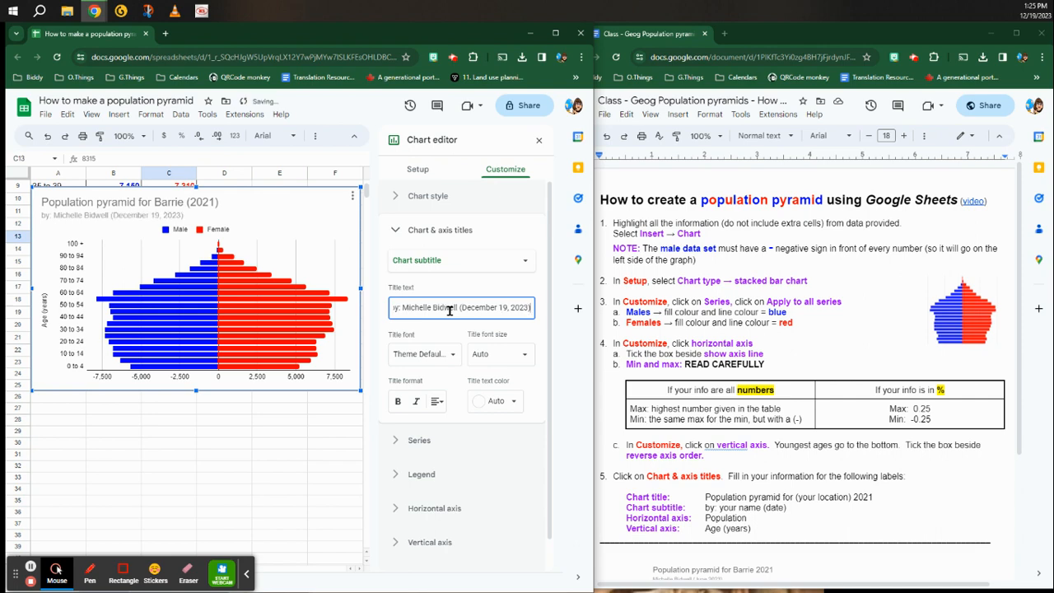
Set the horizontal axis title to "Population" and check the vertical axis title text.
click(455, 262)
click(449, 273)
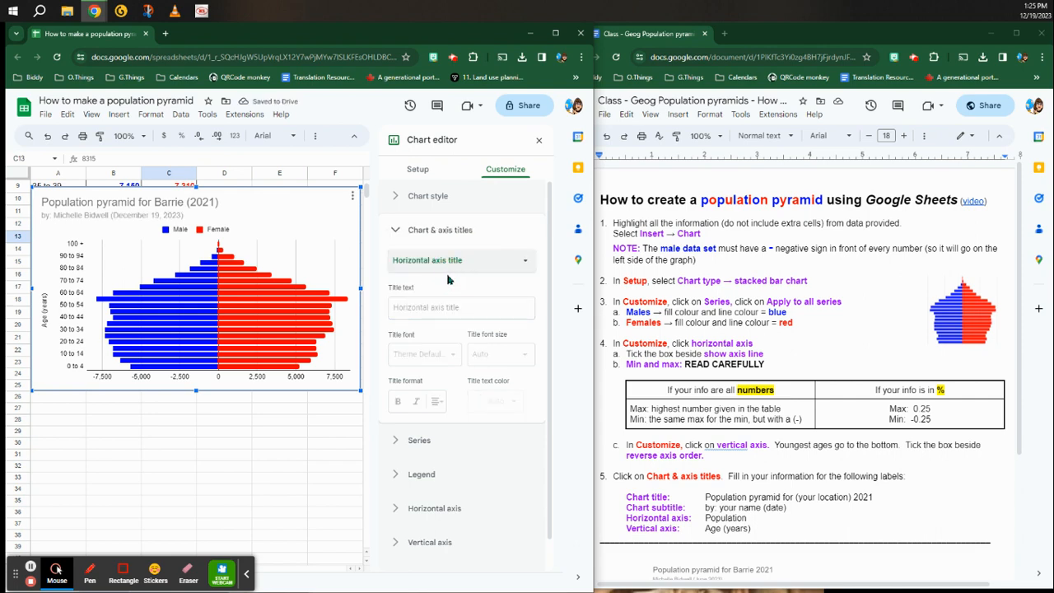
click(454, 308)
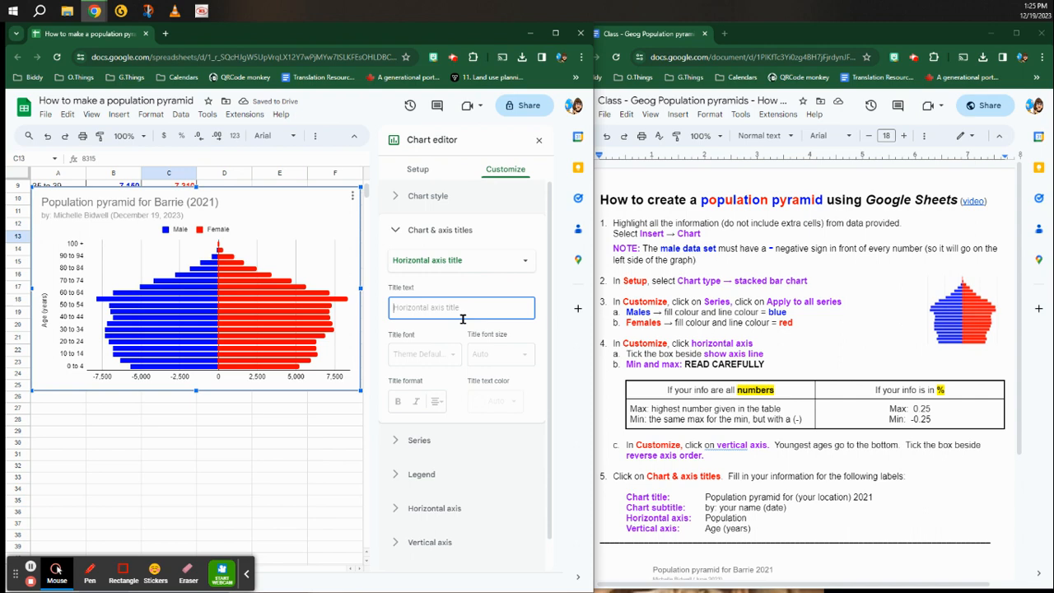
text(Population)
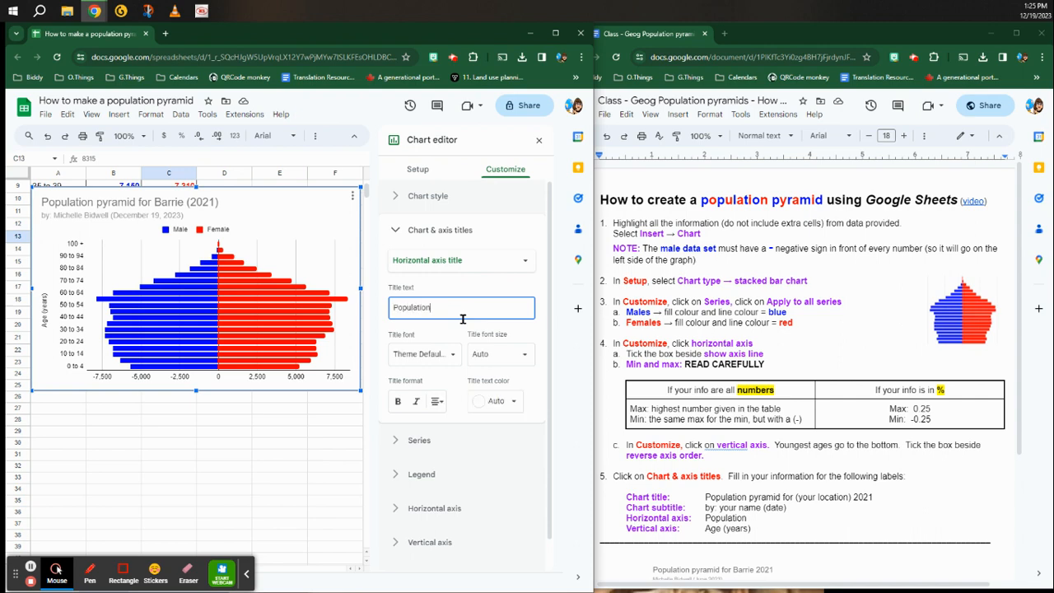
click(454, 263)
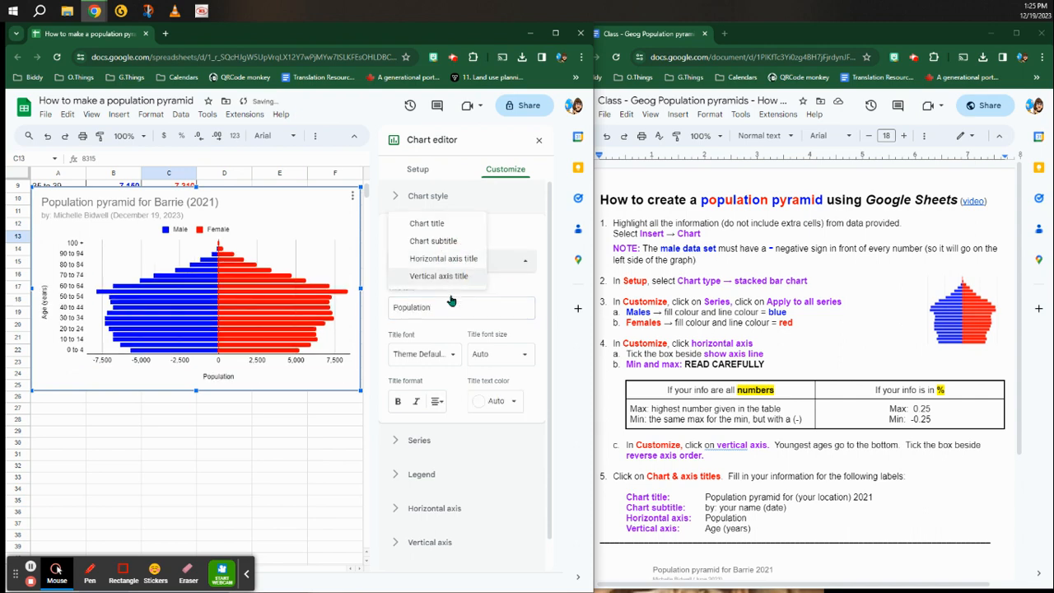
click(450, 279)
click(448, 314)
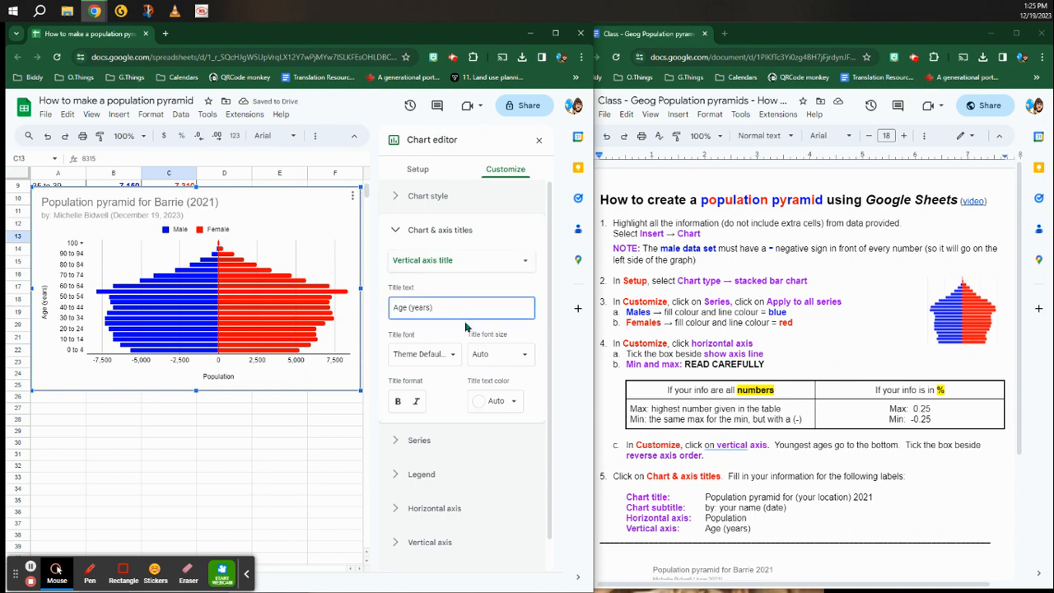
click(396, 232)
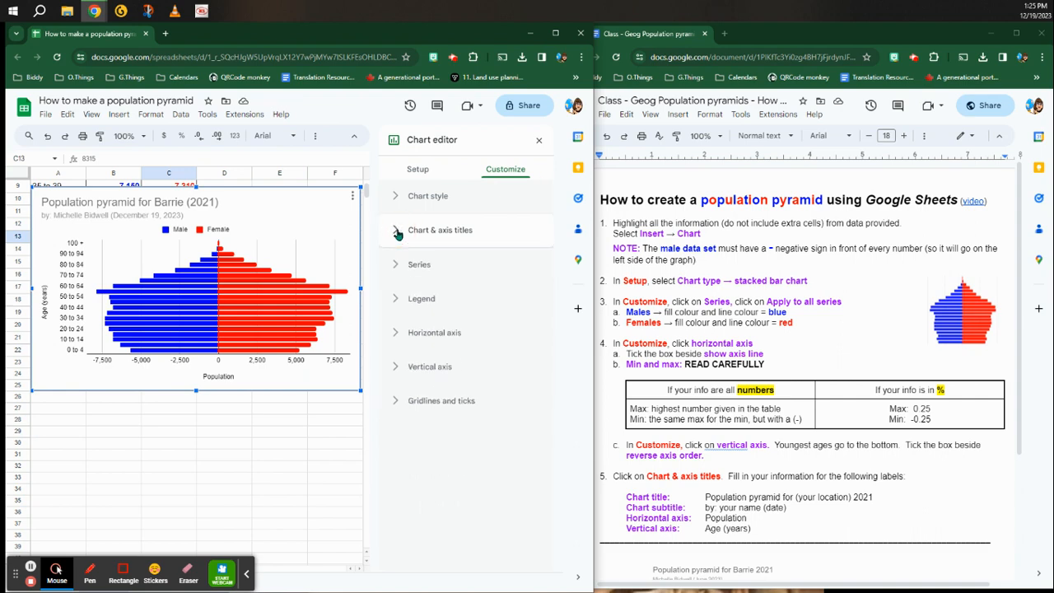
Close the chart editor and enlarge the chart to reach just past column I and down to about row 35.
click(538, 141)
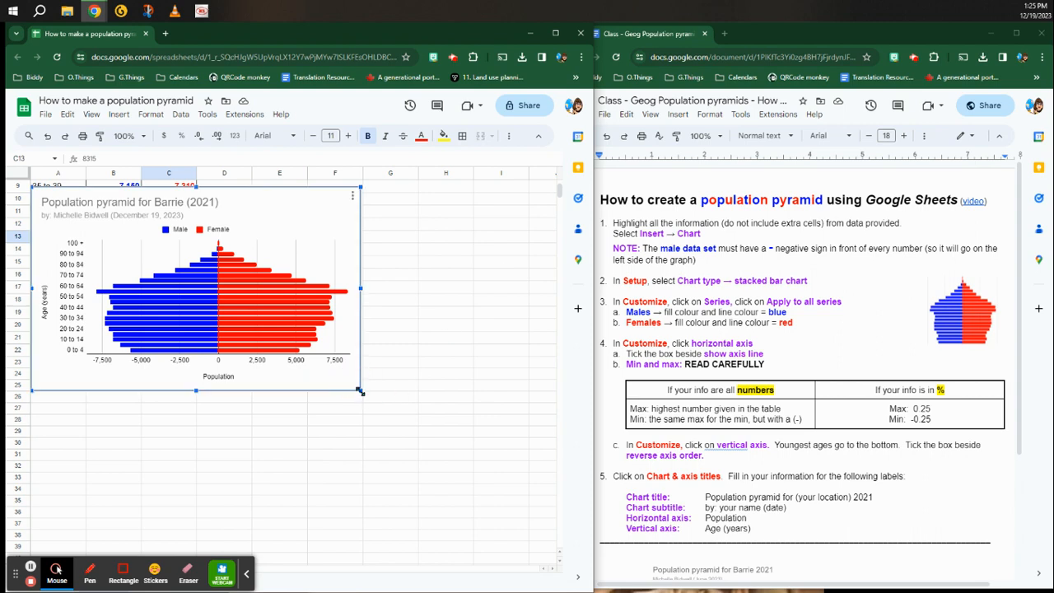
drag(360, 392, 539, 501)
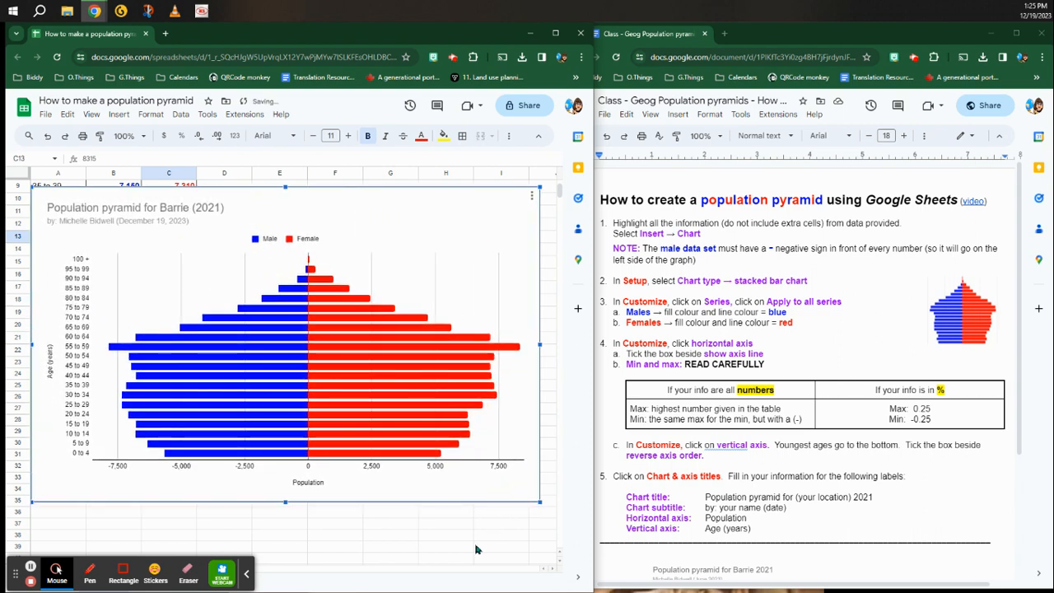
click(475, 548)
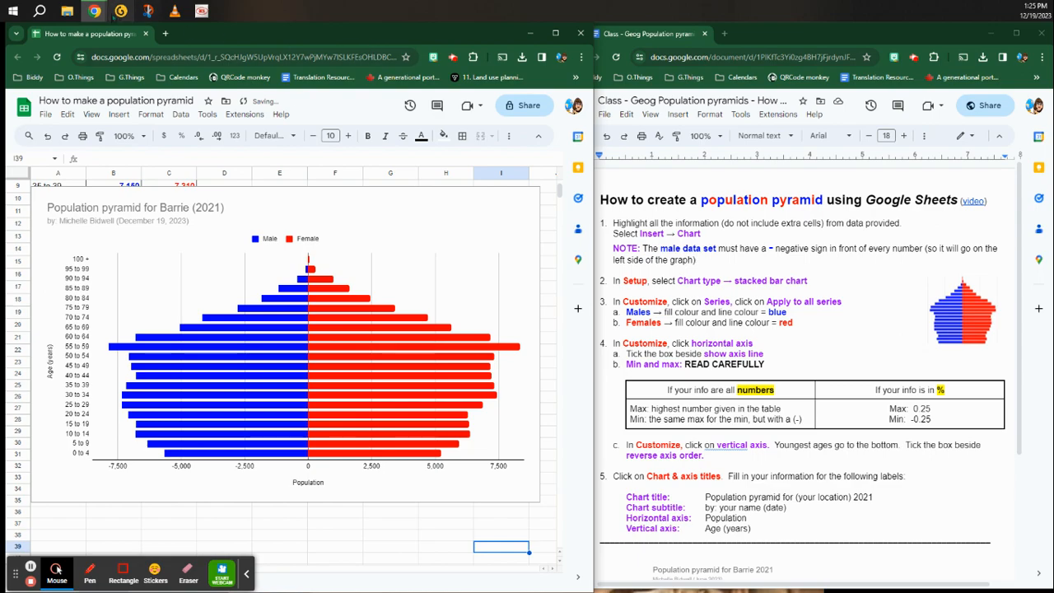